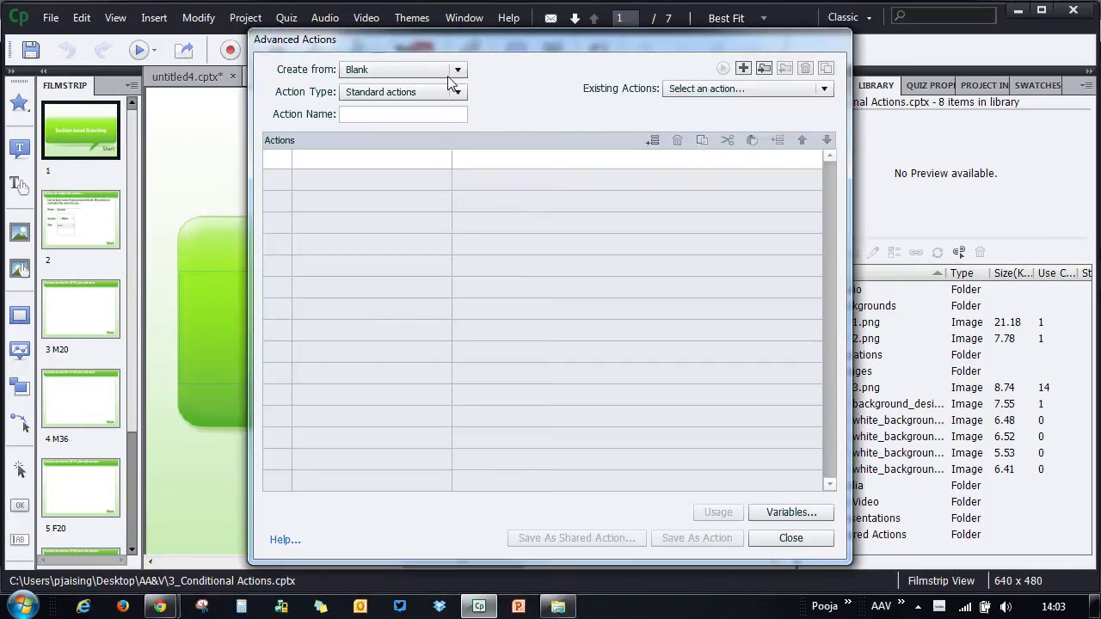
- Open the existing Jump action and review the conditions and actions of its Male20, Male36 and Female20 decisions
click(690, 87)
click(710, 107)
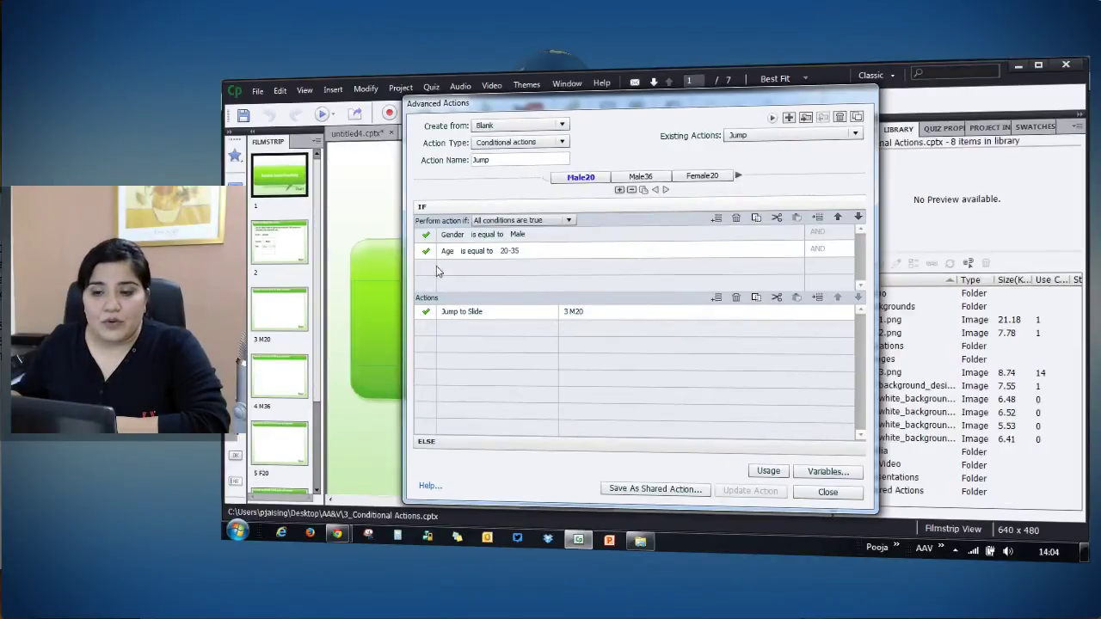
click(426, 442)
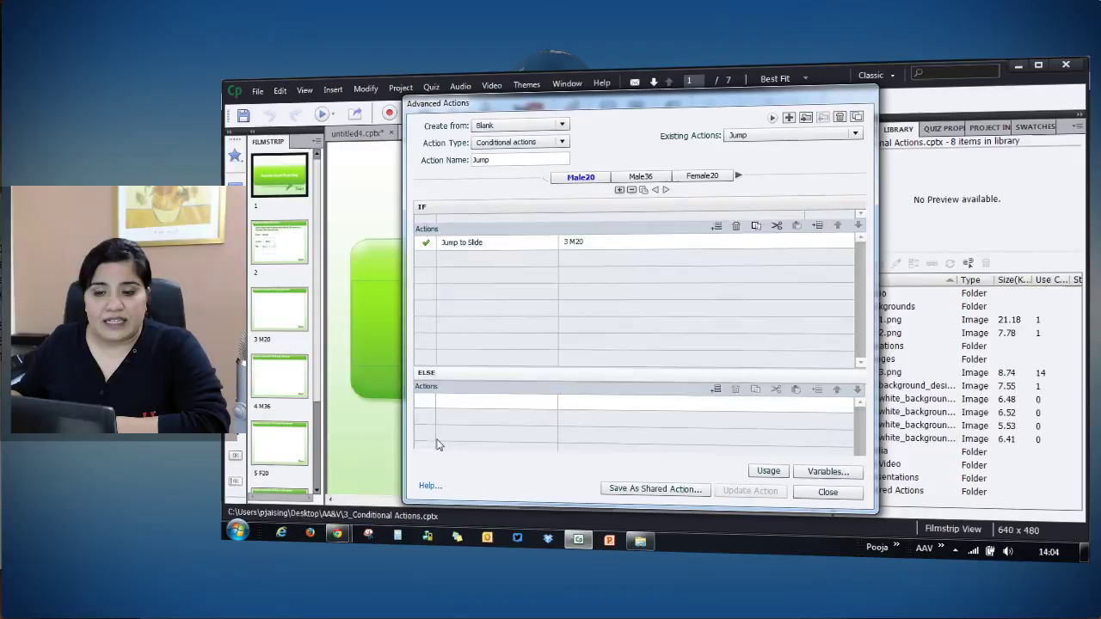
click(640, 206)
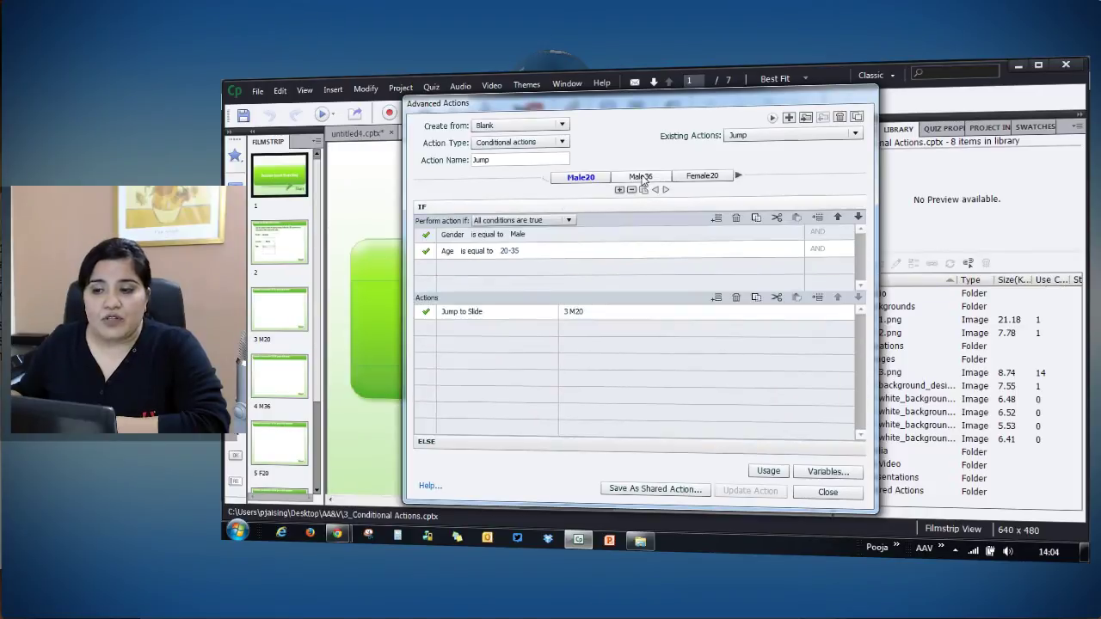
click(640, 176)
click(712, 179)
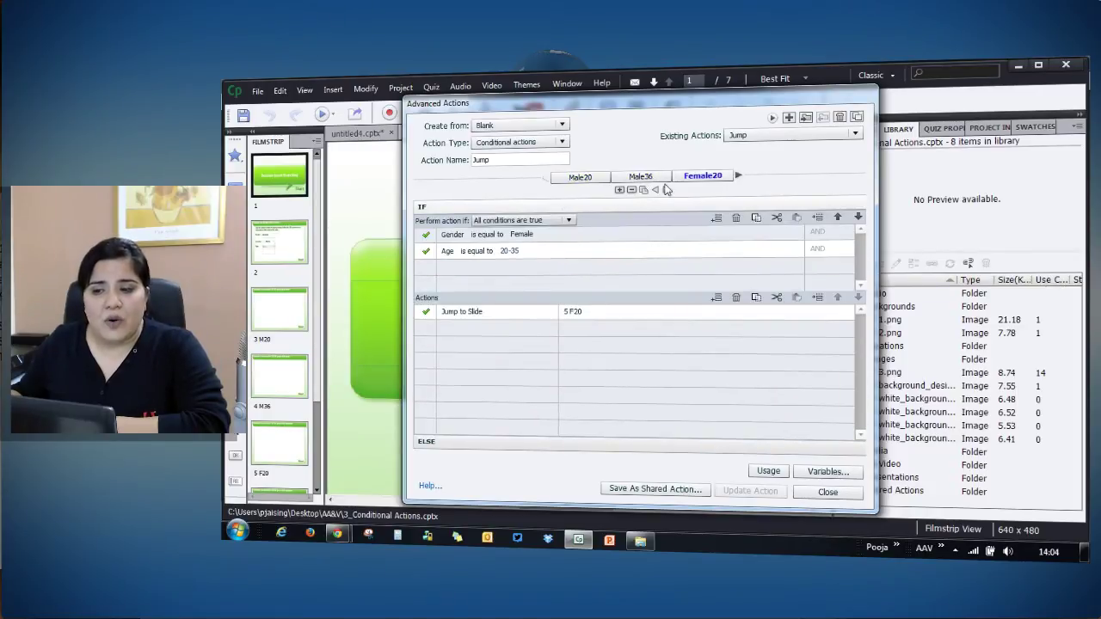
click(583, 179)
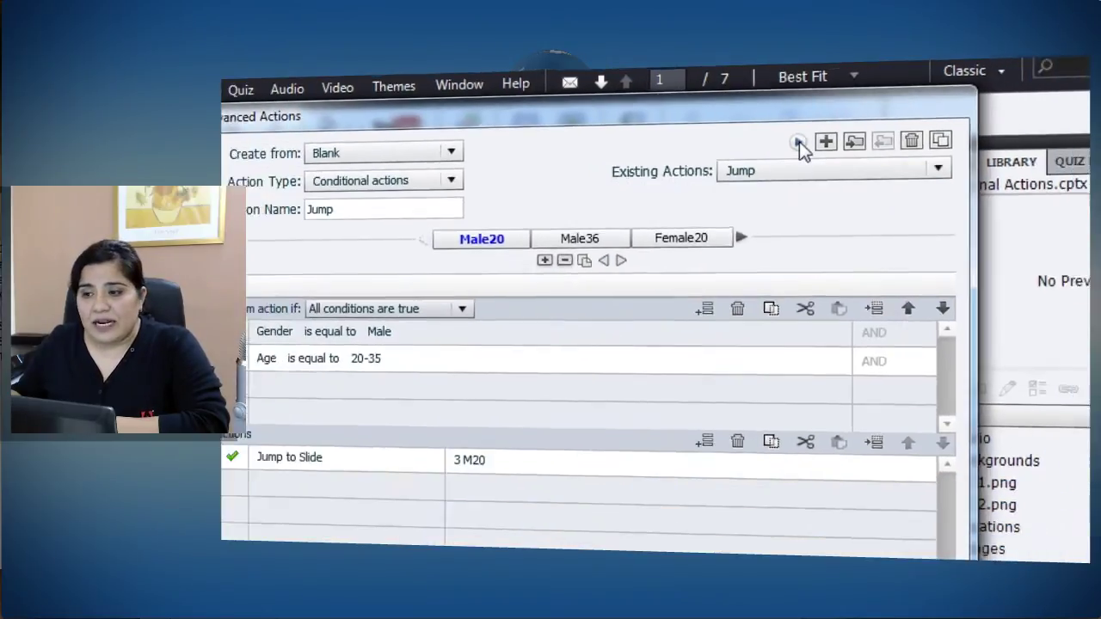
- Preview the Jump action, collapse all its decisions and expand only Female20 before closing the preview
click(811, 154)
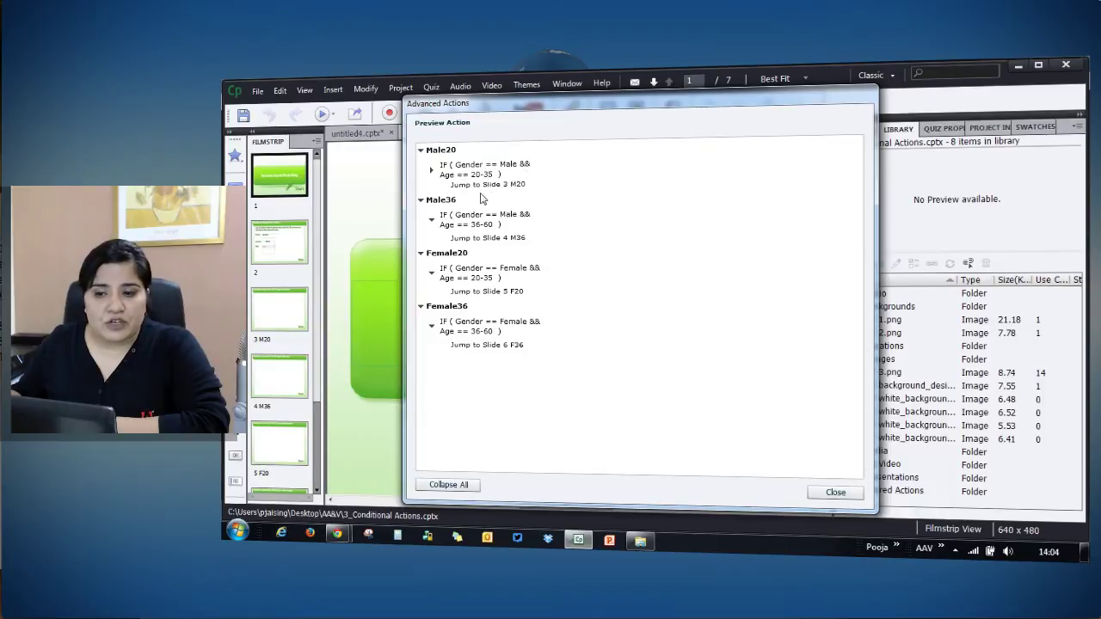
click(432, 172)
click(432, 172)
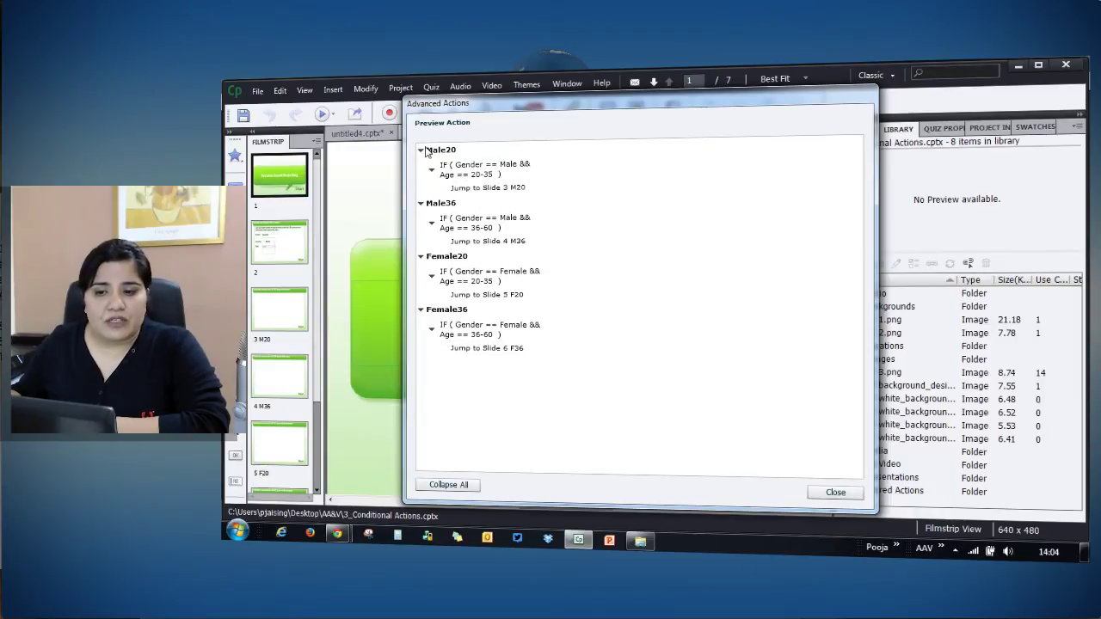
click(420, 151)
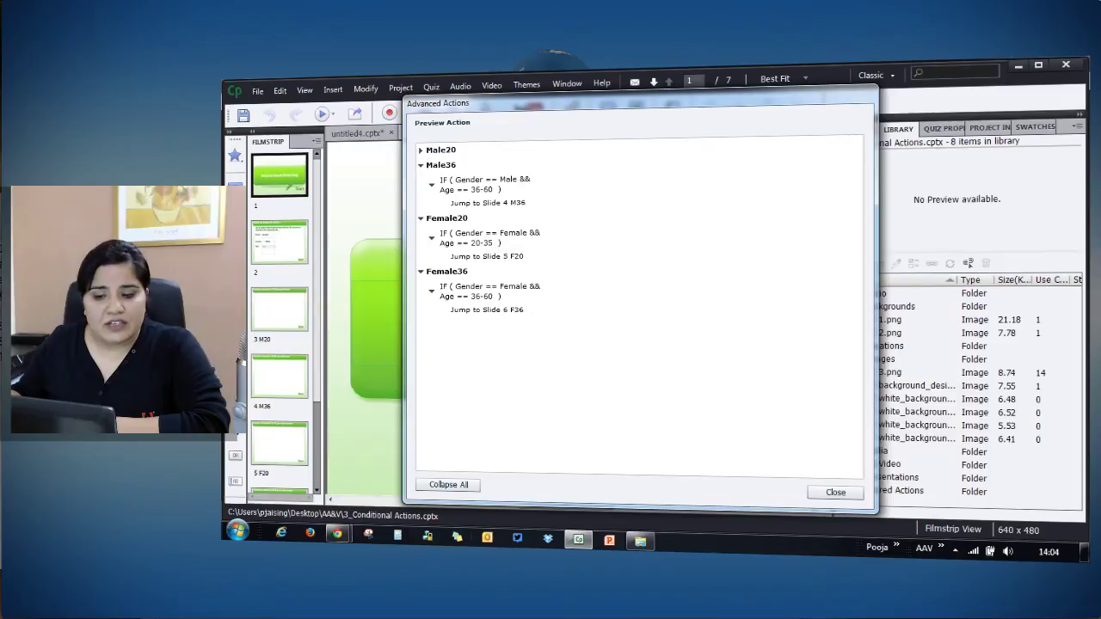
click(448, 485)
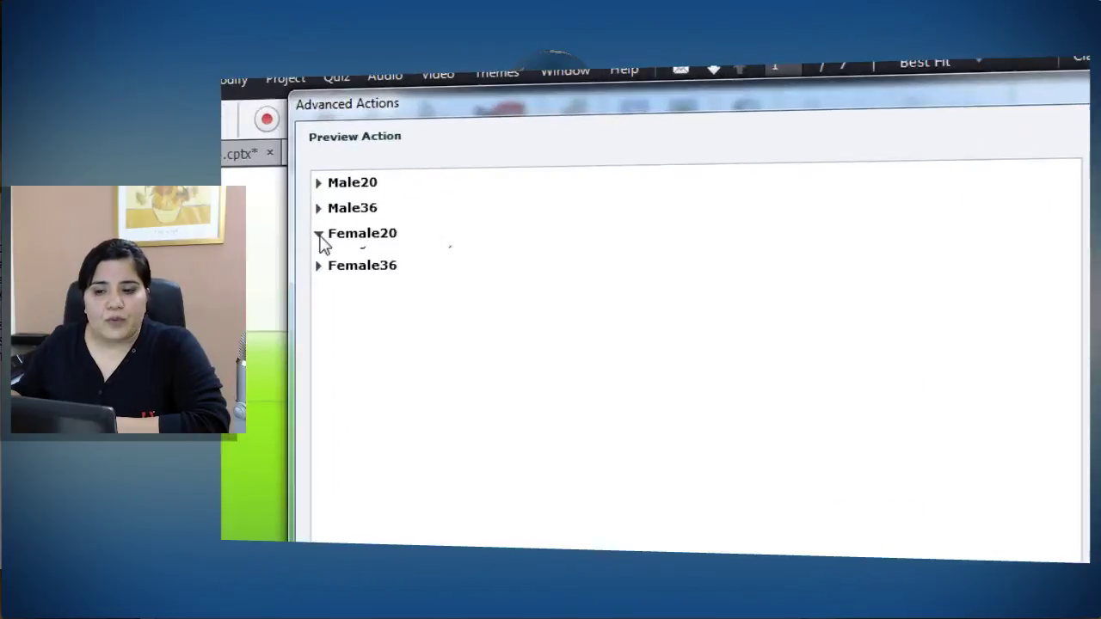
click(419, 181)
click(298, 294)
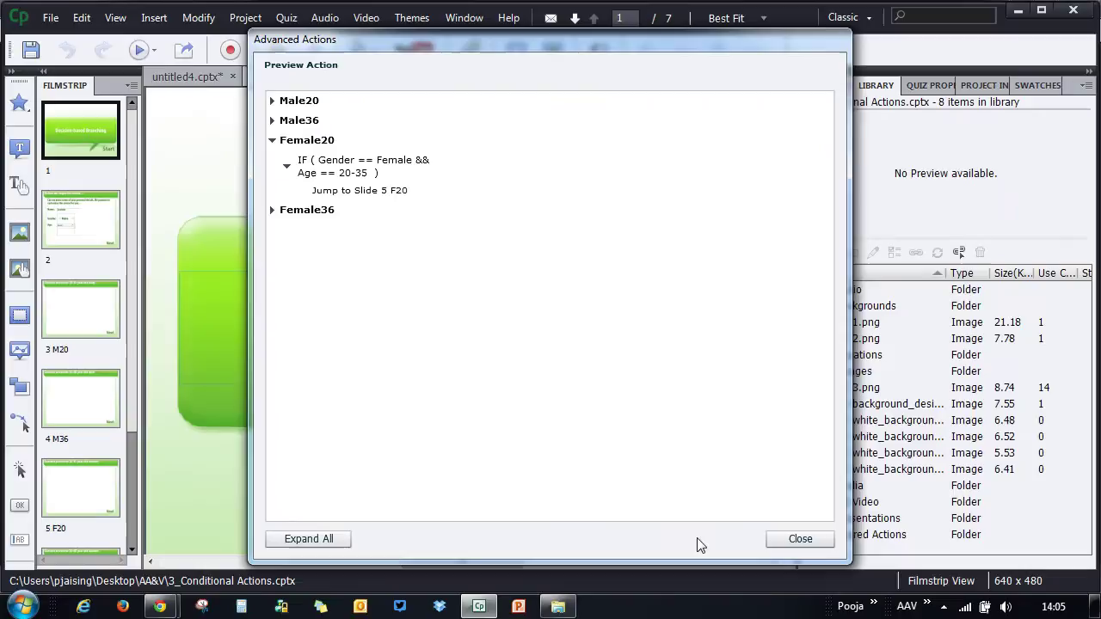
click(799, 538)
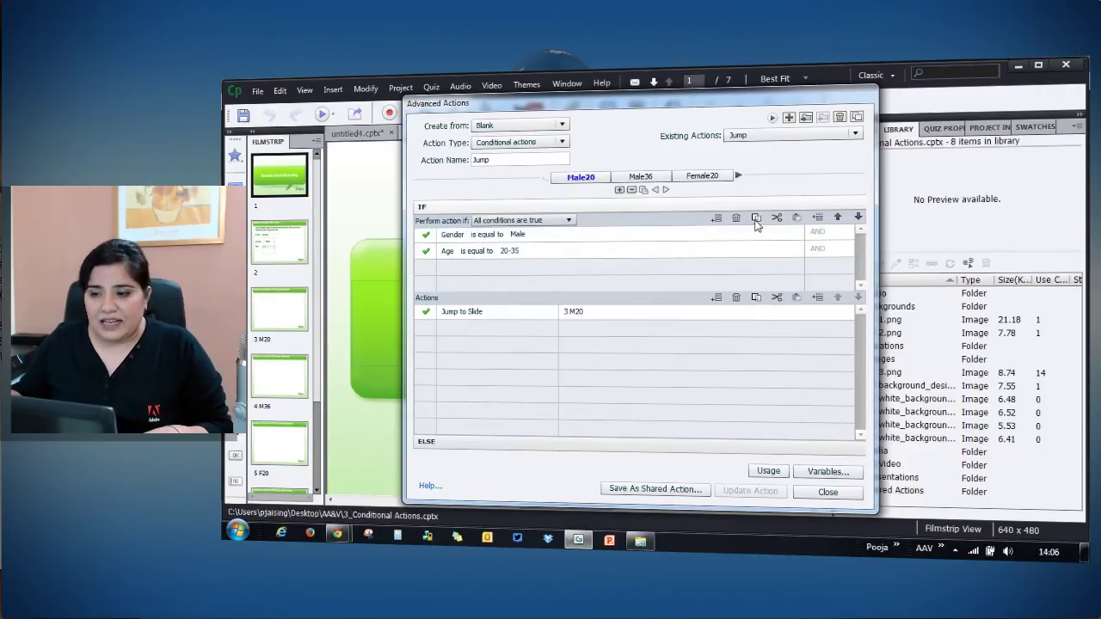
- Add a decision to Jump, pasting in Male20's copied conditions and Female20's Jump to Slide action
click(620, 190)
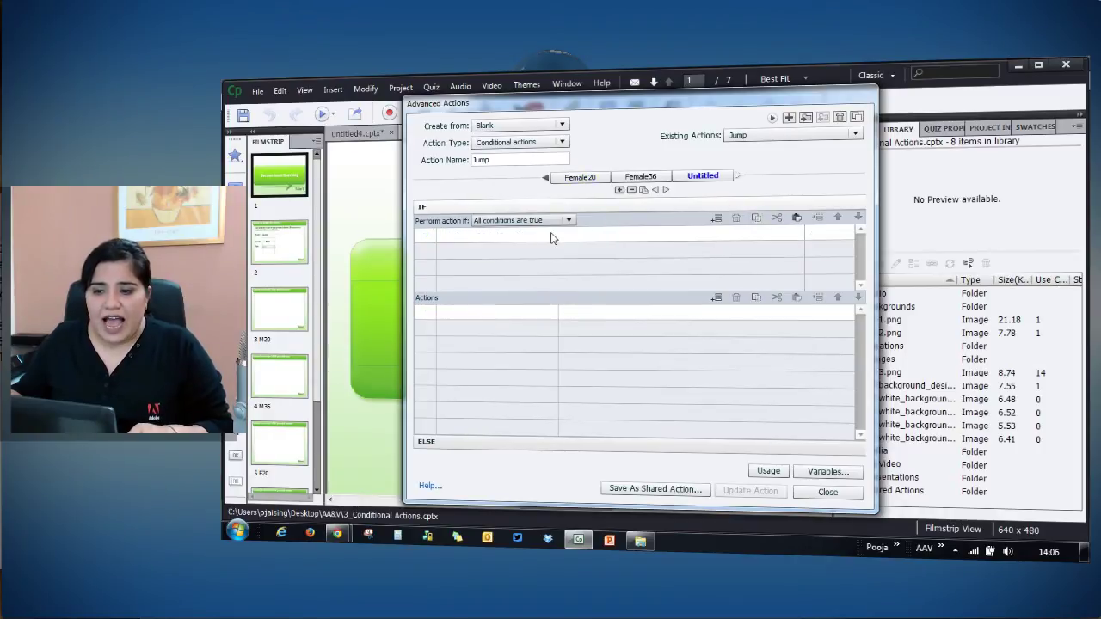
click(797, 218)
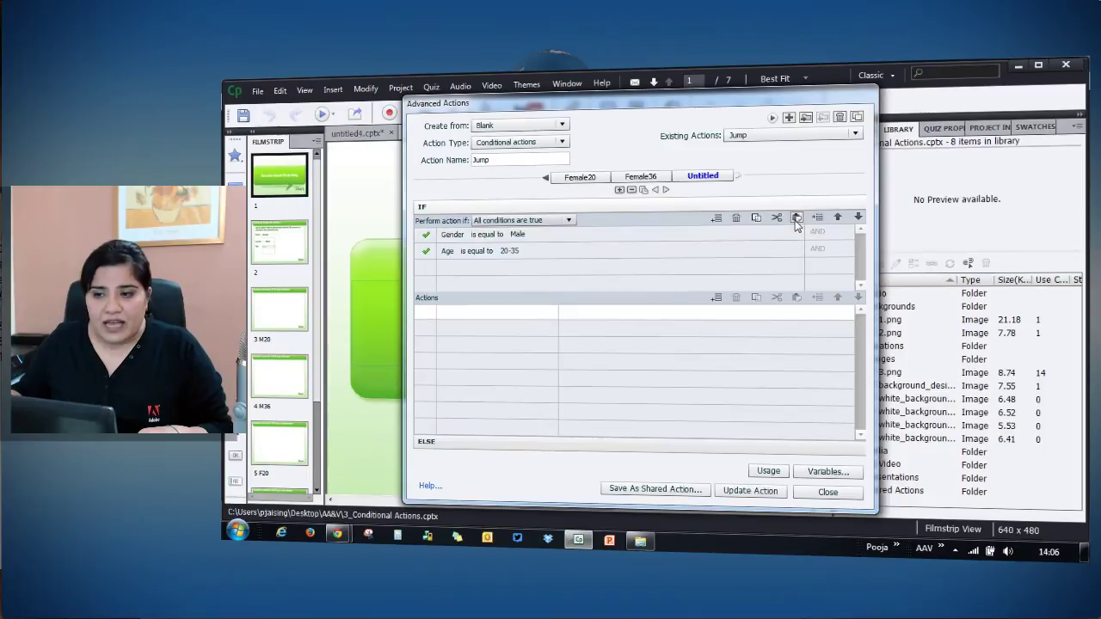
click(575, 179)
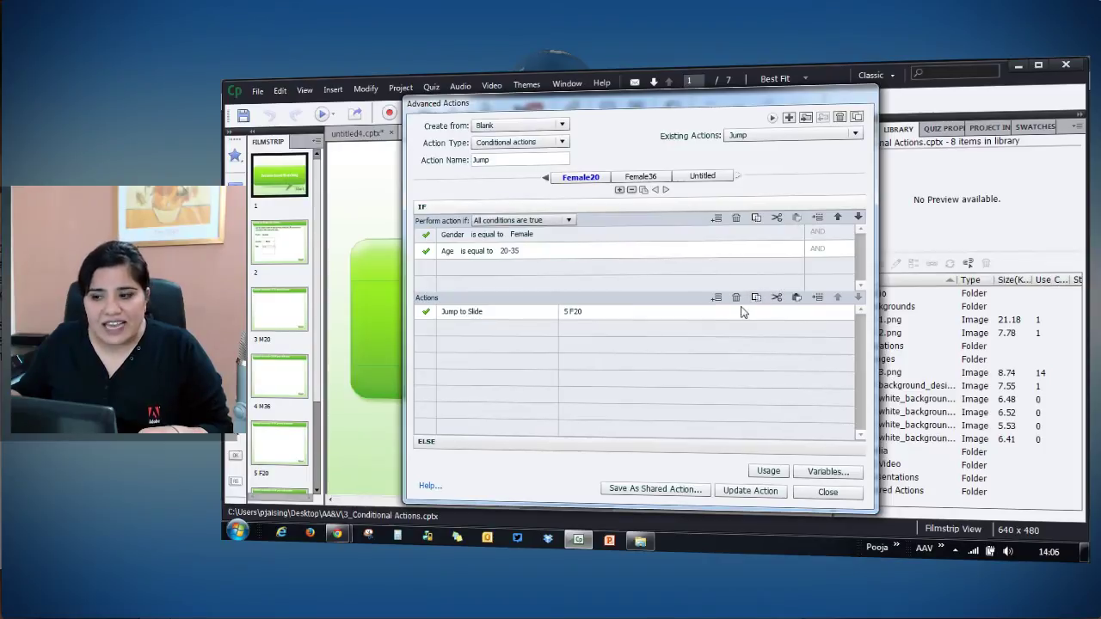
click(701, 177)
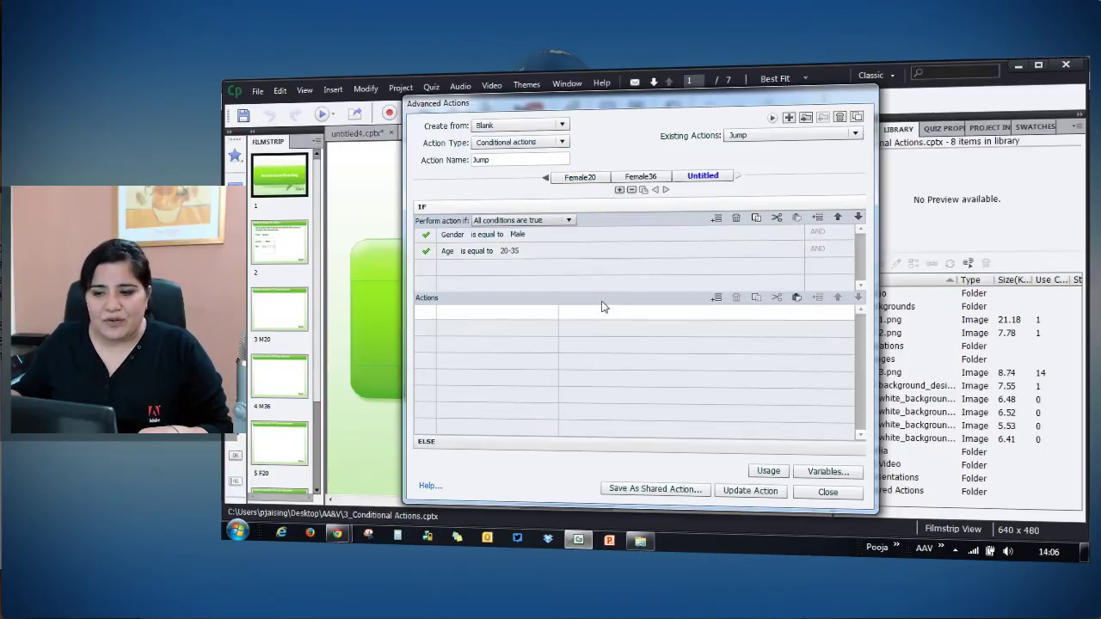
click(795, 297)
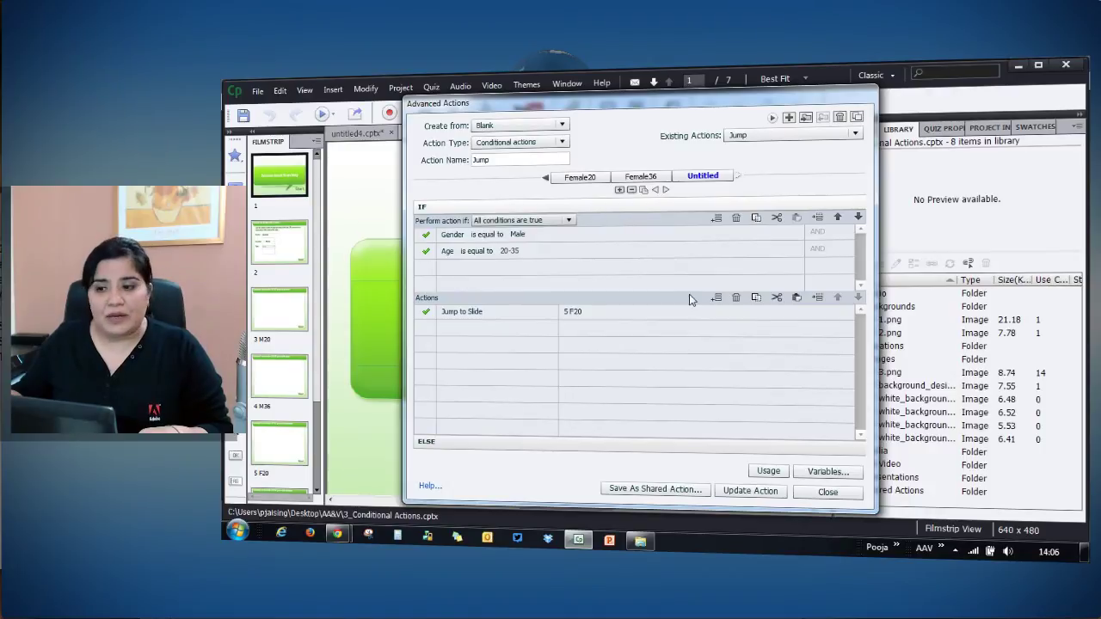
- Delete the Untitled decision and return to the Male20 decision
click(632, 190)
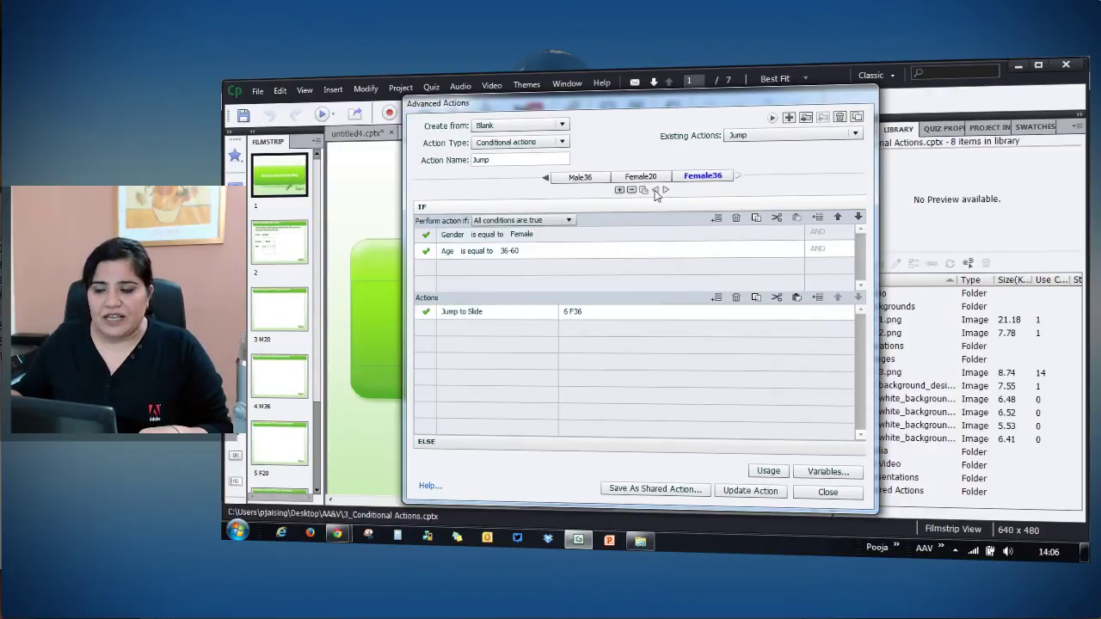
click(545, 178)
click(579, 177)
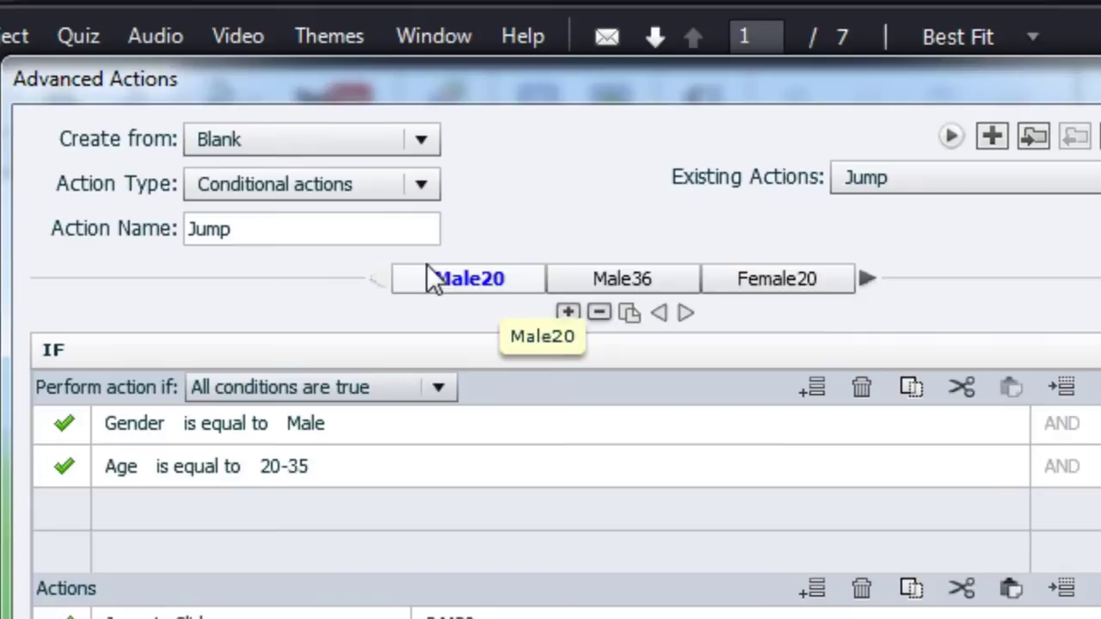
- Duplicate the Male20 decision and set the copy's Gender condition to the literal value female
click(626, 313)
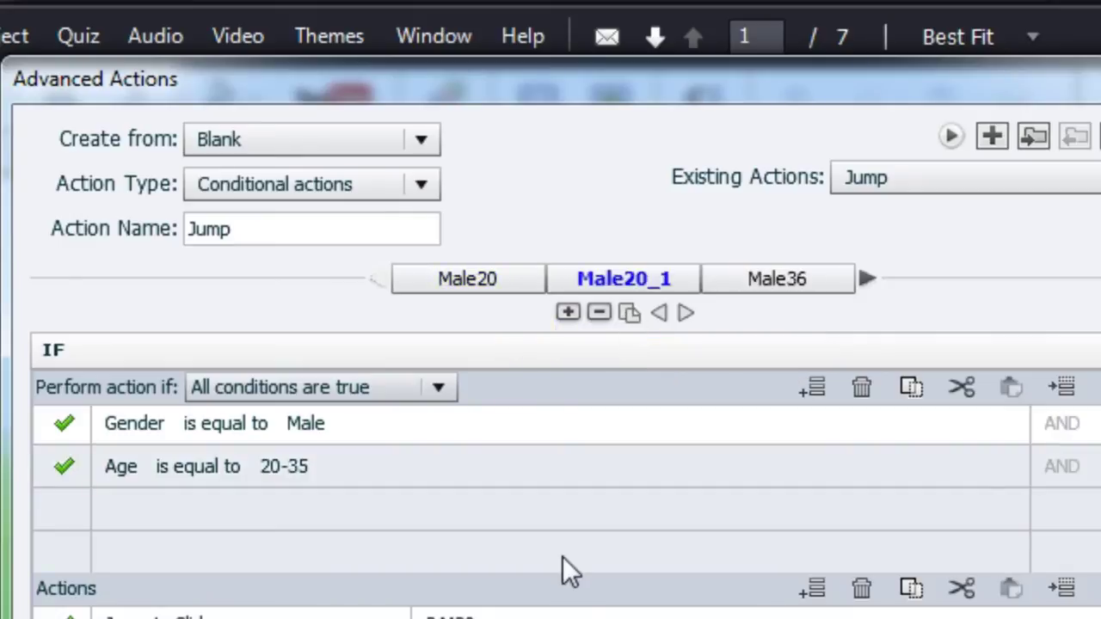
click(306, 423)
click(387, 423)
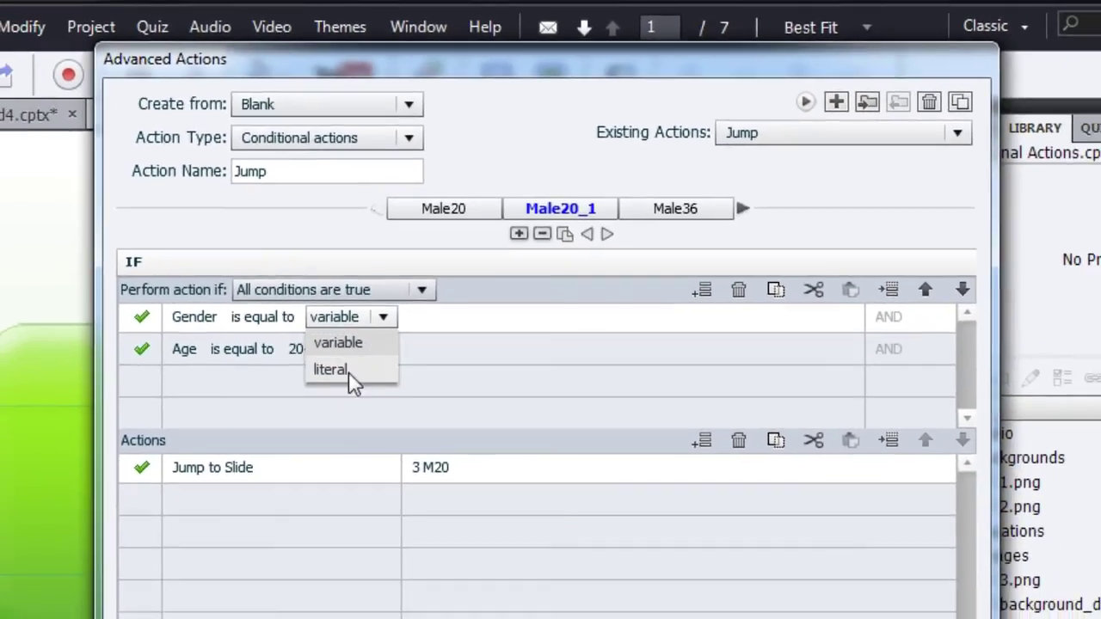
click(349, 372)
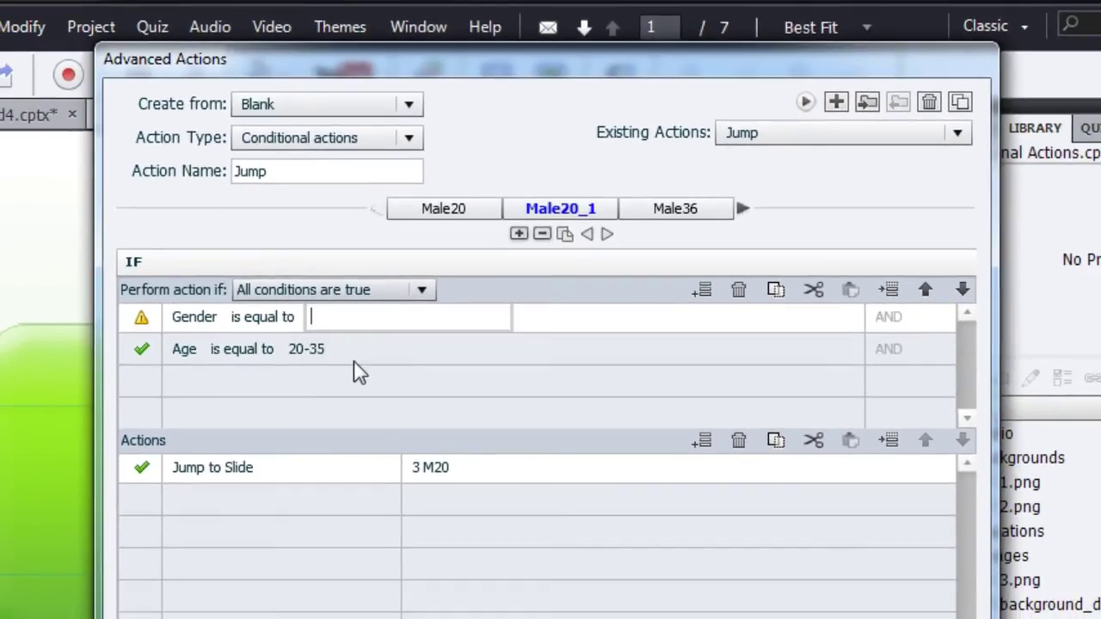
text(female)
- Set the duplicated decision's Jump to Slide target to 5 F20
click(426, 474)
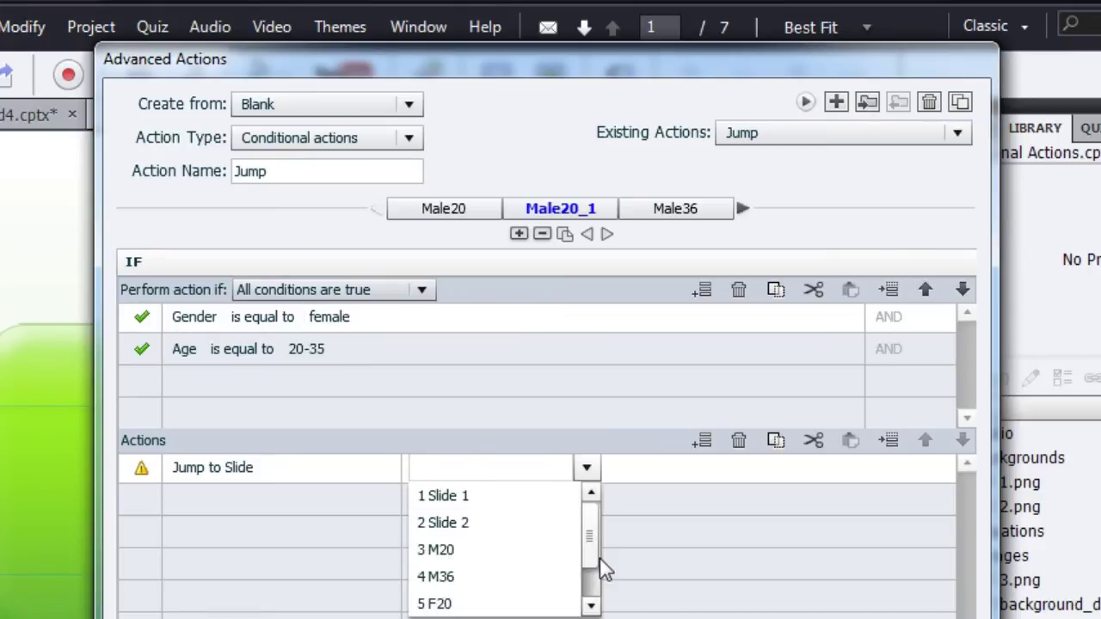
scroll(597, 566, down, 1)
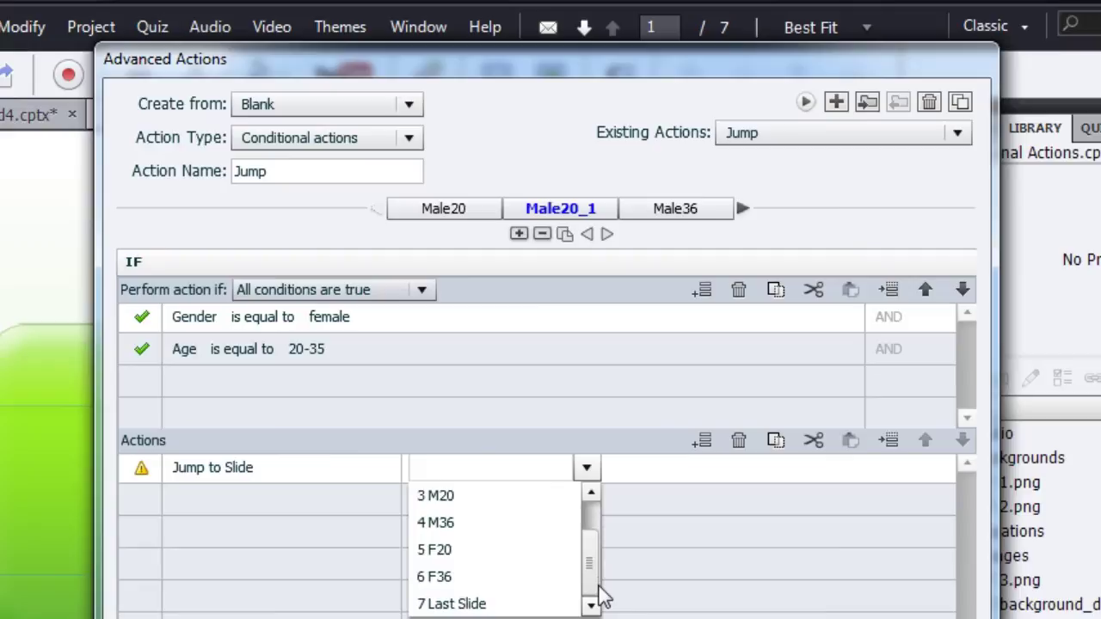
click(448, 557)
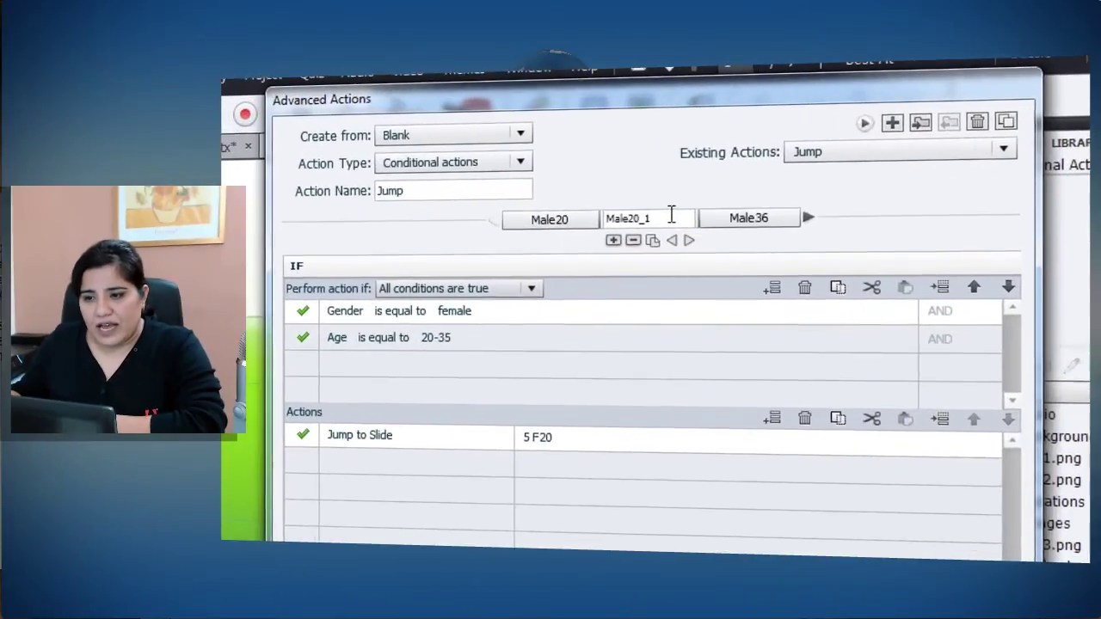
- Rename the duplicated decision as NewDecision and move it ahead of Male20
text(NewDe)
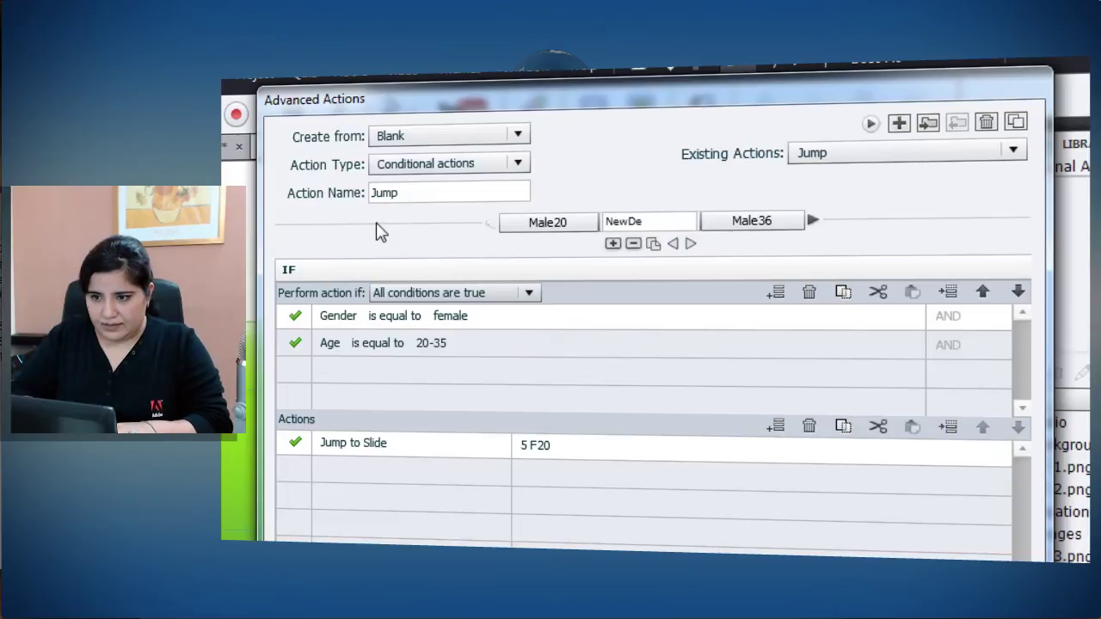
text(cision)
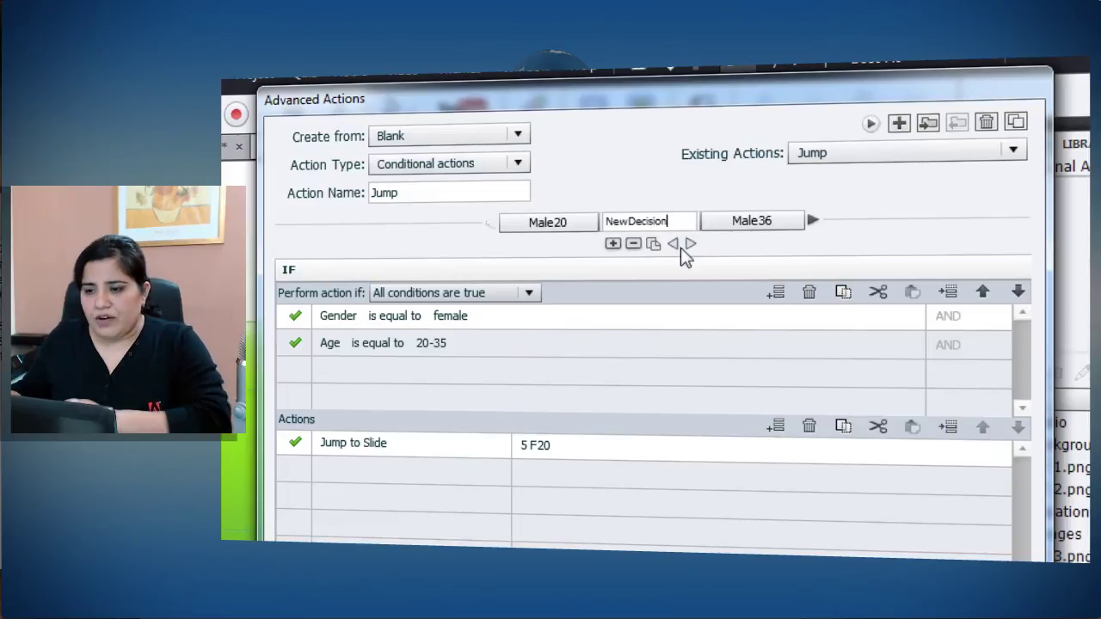
key(Return)
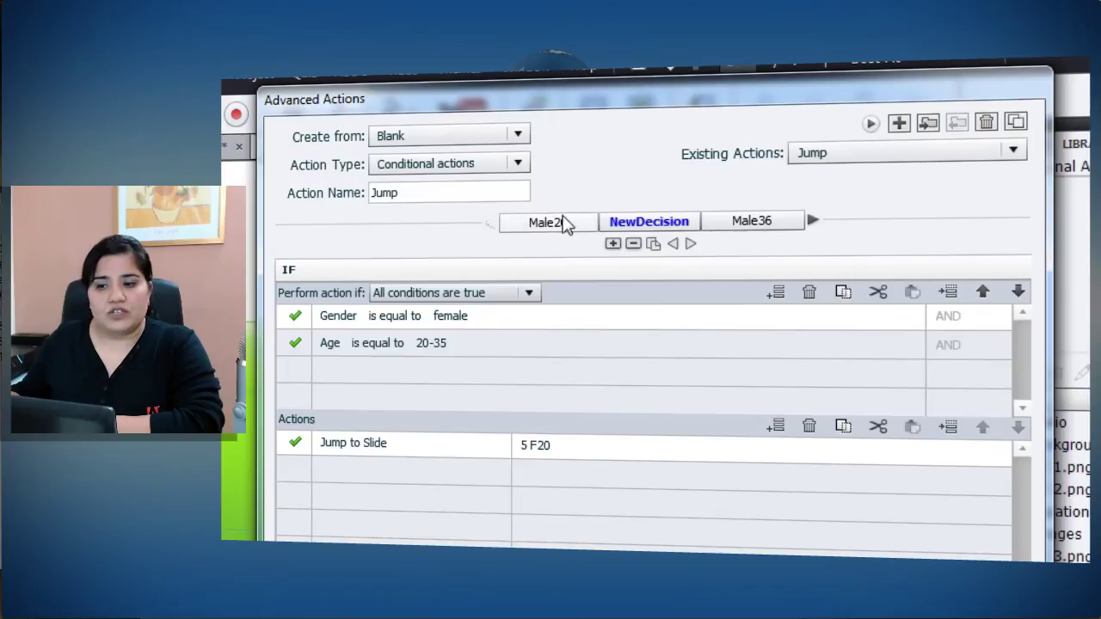
click(674, 244)
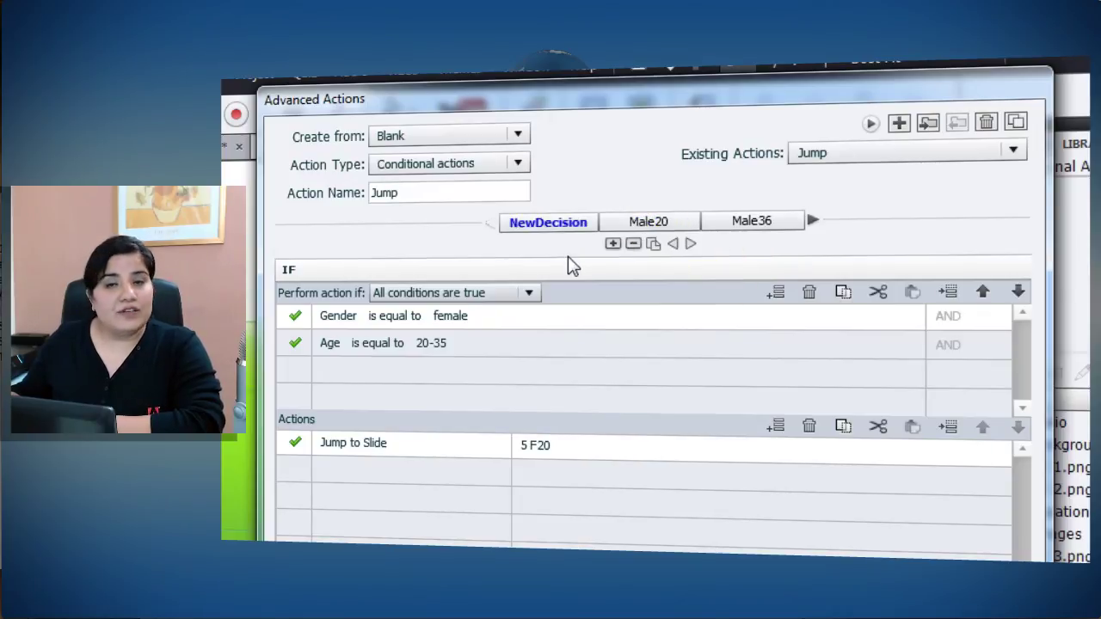